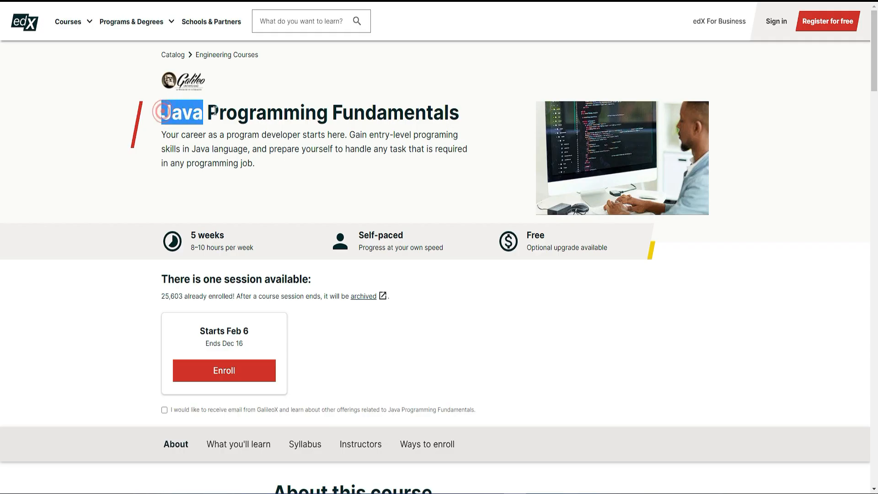
Step: Clear highlights on the edX course title, weekly hours and Free price before reviewing the syllabus
left_click(467, 119)
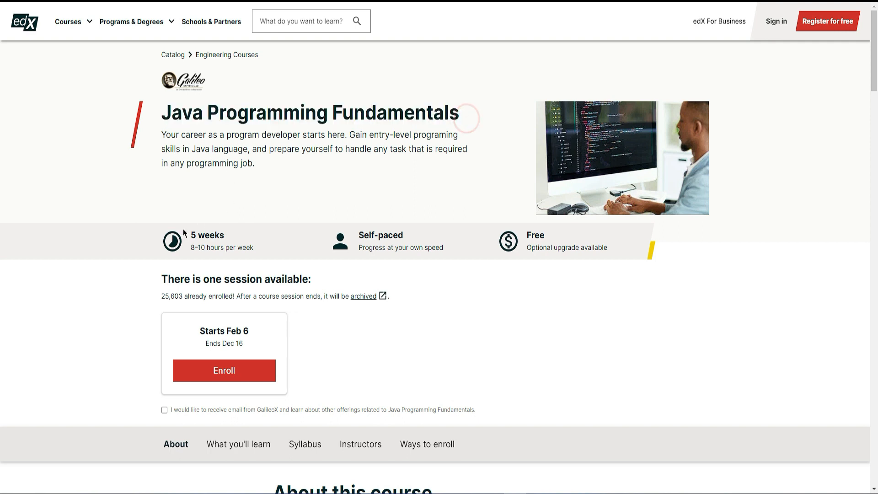
left_click(262, 248)
left_click(611, 244)
scroll(245, 332, "down", 10)
scroll(297, 258, "down", 2)
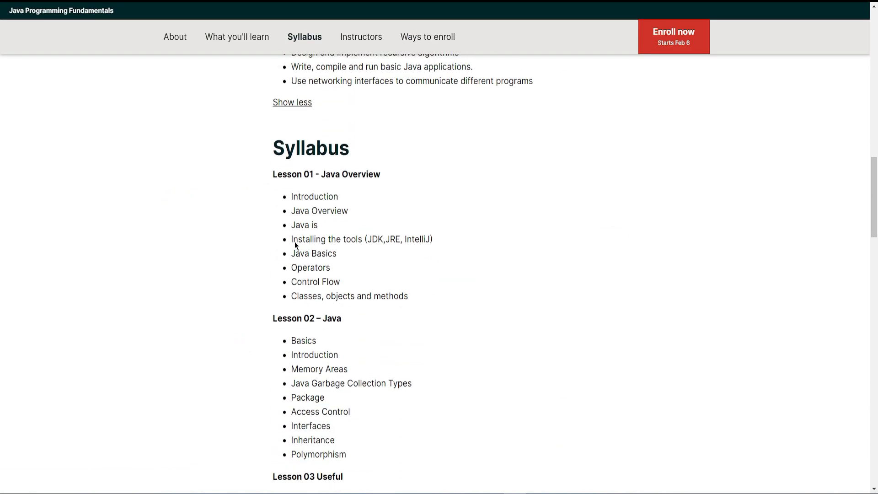
scroll(278, 214, "down", 2)
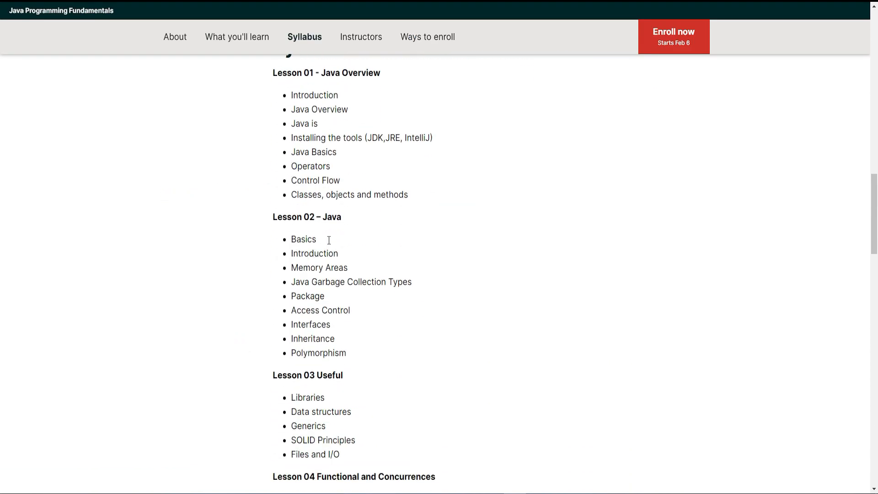
scroll(328, 240, "down", 1)
scroll(288, 312, "down", 2)
scroll(290, 314, "down", 2)
scroll(331, 334, "down", 2)
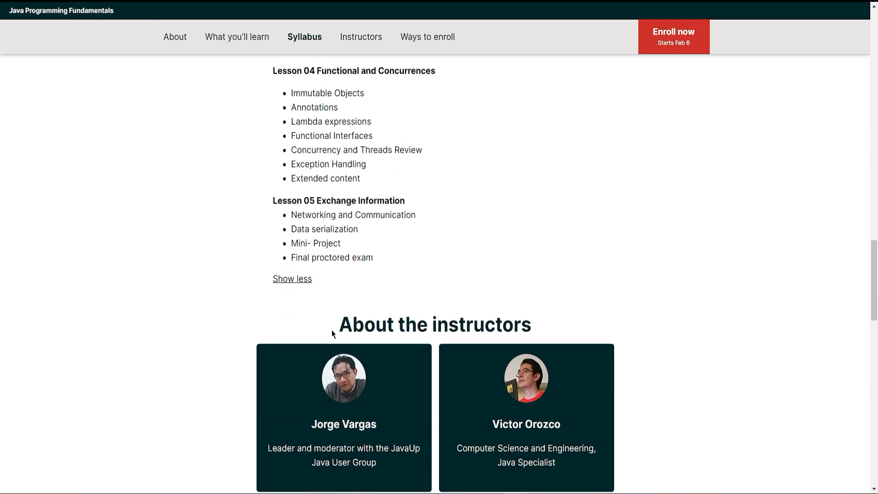
scroll(332, 229, "up", 4)
scroll(322, 237, "up", 3)
scroll(312, 245, "up", 1)
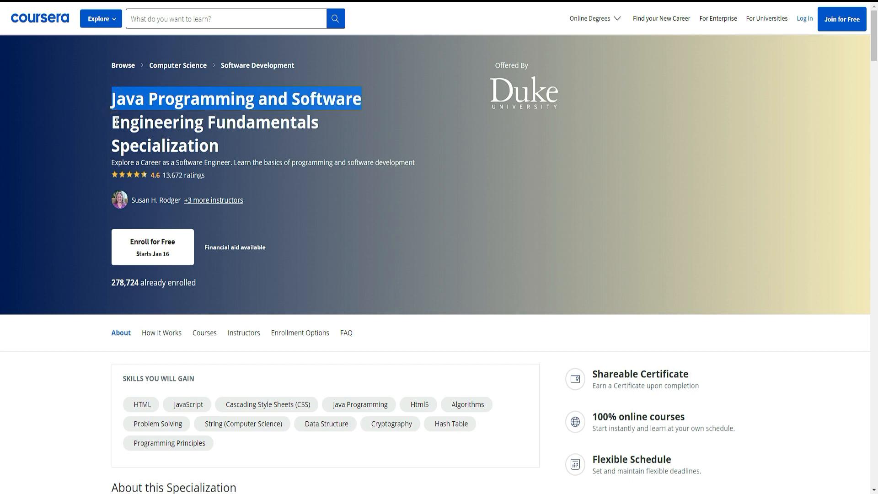
Step: Highlight the Duke specialization title for emphasis, then review its skills and overview
left_click_drag(115, 122, 302, 124)
left_click(296, 151)
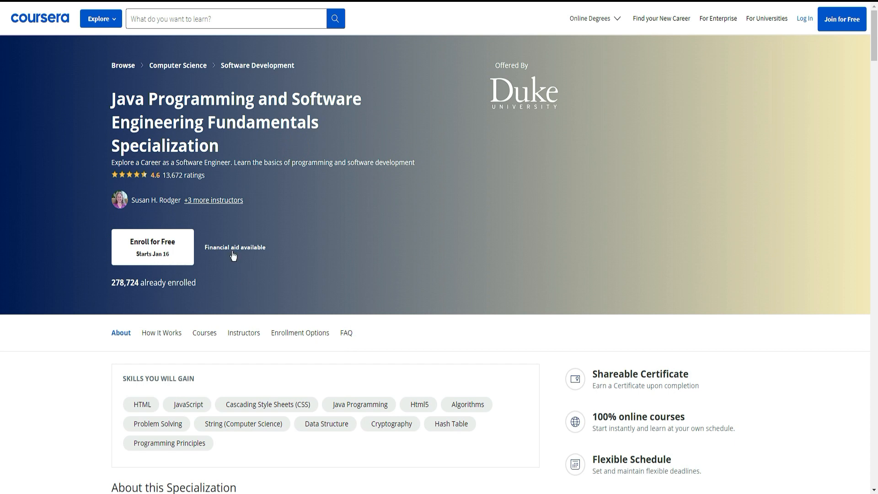
scroll(154, 268, "down", 2)
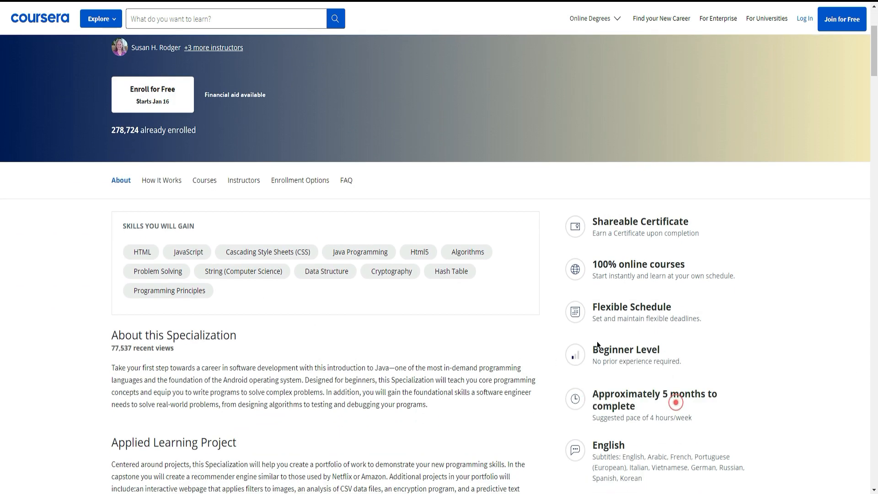
left_click(676, 404)
scroll(308, 163, "down", 1)
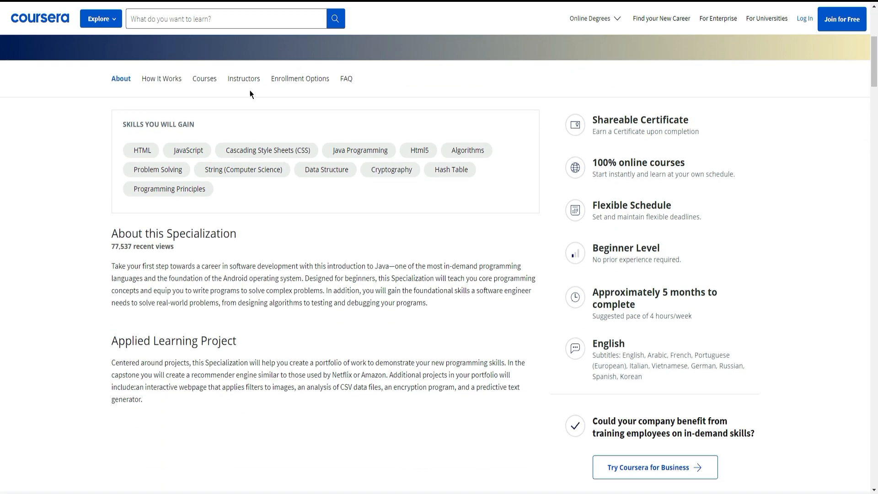
Step: Jump to the specialization's five-course list and dismiss the download manager popup
left_click(204, 79)
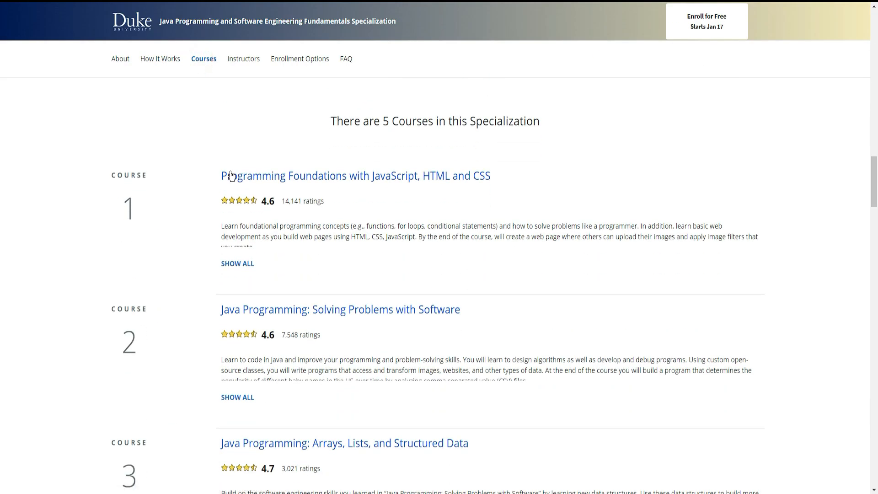
scroll(373, 193, "down", 2)
scroll(371, 210, "down", 2)
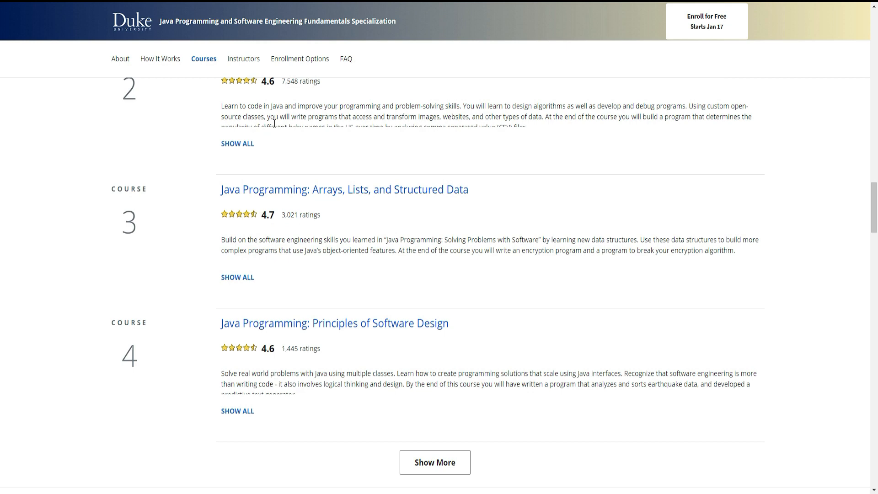
scroll(264, 284, "up", 2)
scroll(471, 306, "down", 1)
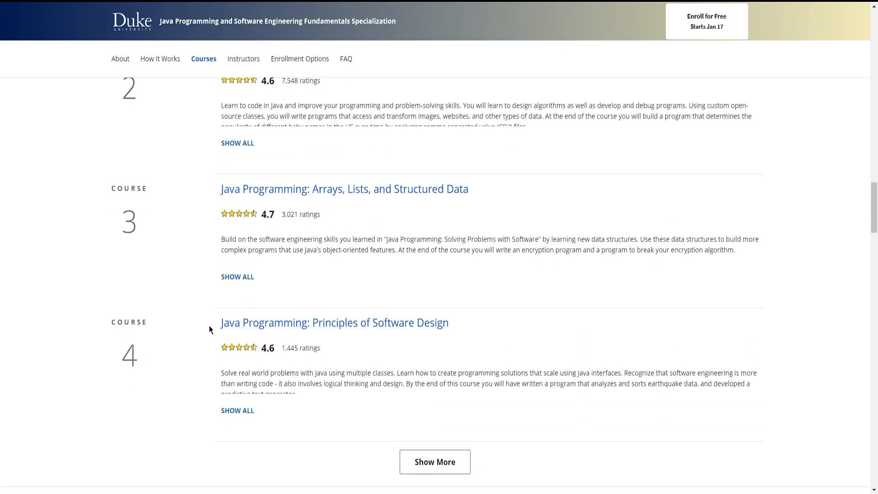
left_click_drag(210, 324, 471, 323)
left_click(517, 326)
scroll(530, 323, "down", 10)
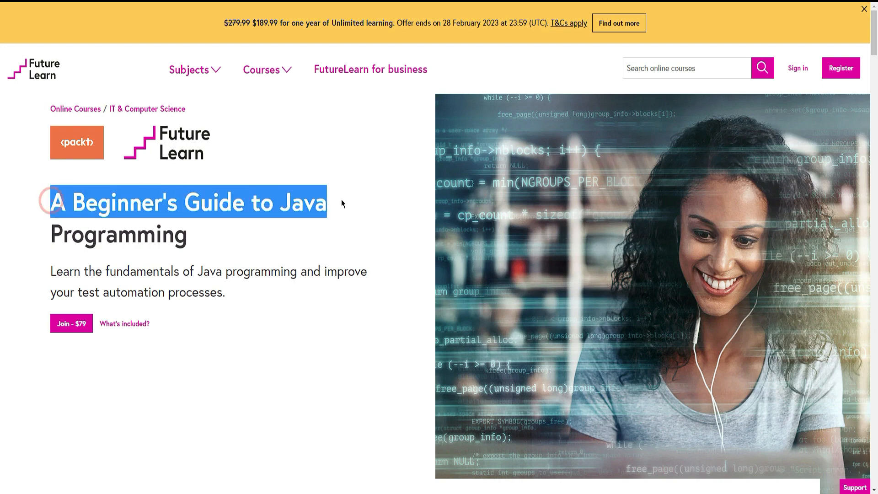
left_click_drag(34, 237, 217, 241)
Step: Jump to the FutureLearn course syllabus and expand the Week 1 breakdown of activities
left_click(246, 239)
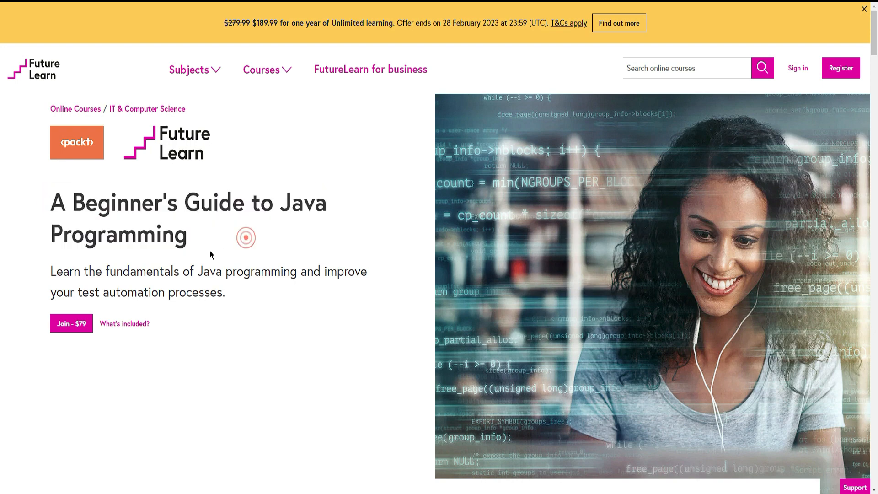
scroll(210, 251, "down", 2)
scroll(162, 262, "down", 2)
scroll(293, 285, "down", 1)
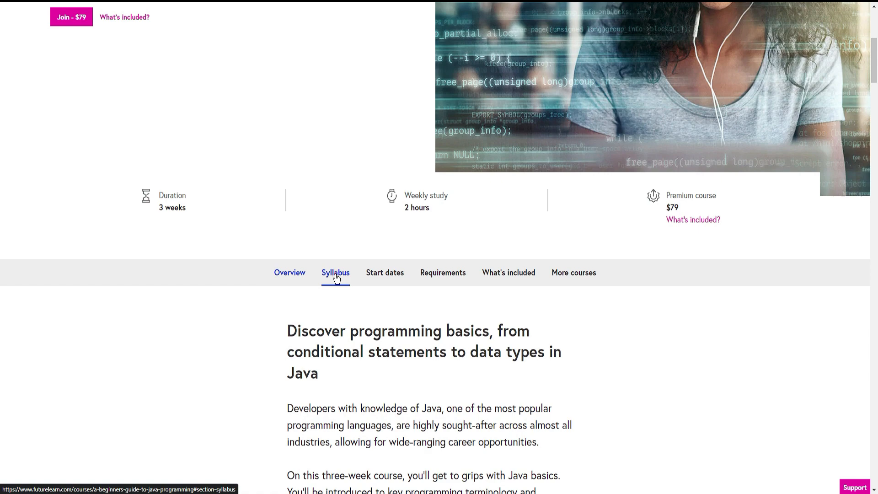
left_click(336, 275)
scroll(343, 241, "down", 2)
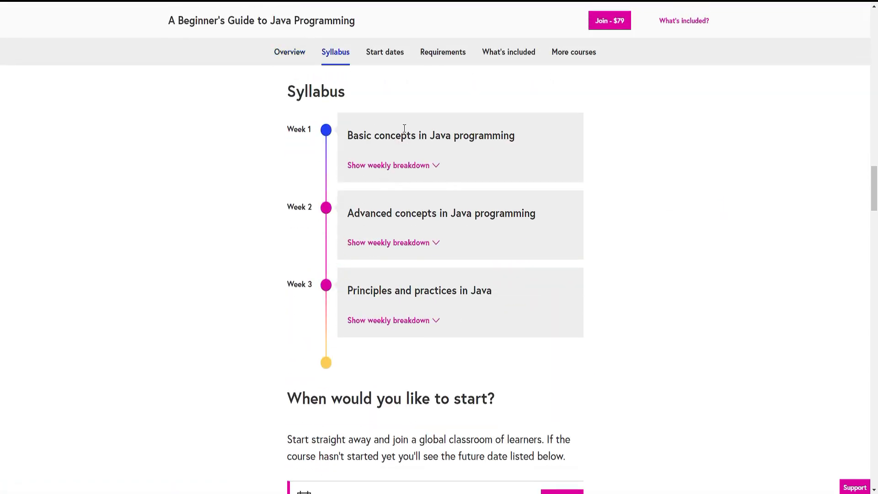
left_click(389, 167)
scroll(387, 210, "down", 3)
scroll(481, 216, "down", 2)
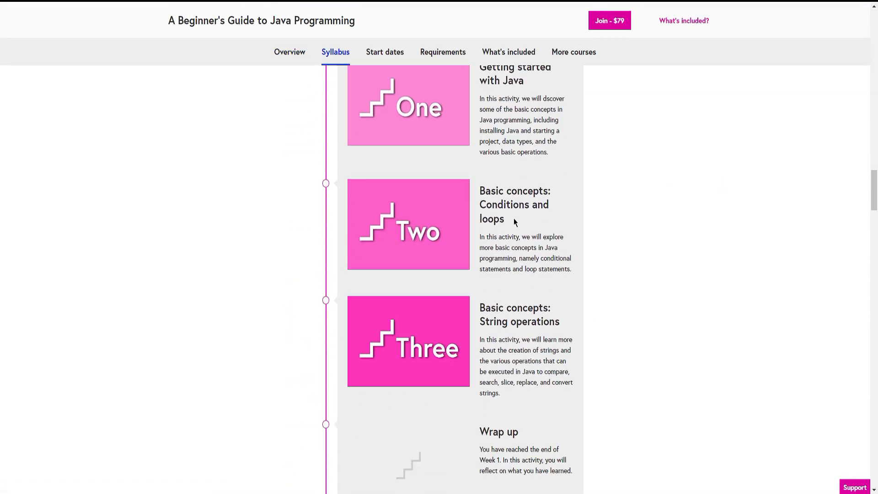
scroll(511, 230, "down", 3)
scroll(512, 245, "down", 1)
scroll(512, 244, "down", 4)
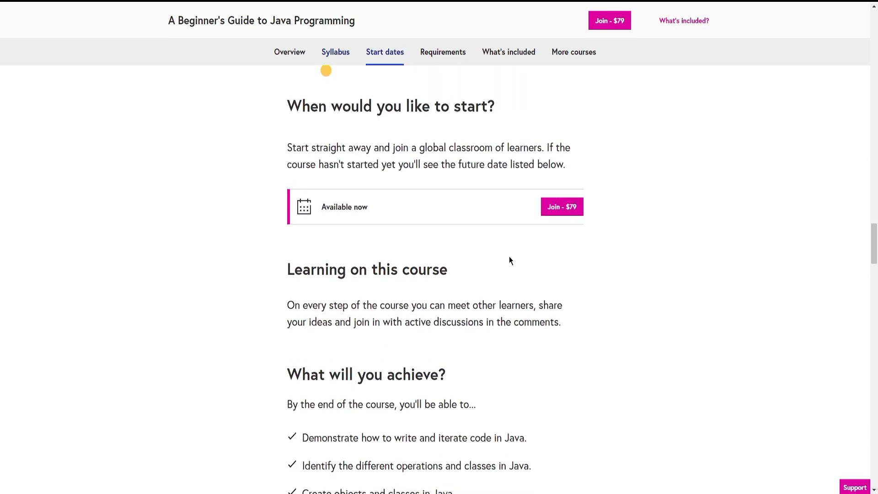
scroll(509, 259, "up", 1)
scroll(432, 173, "up", 1)
scroll(430, 180, "up", 1)
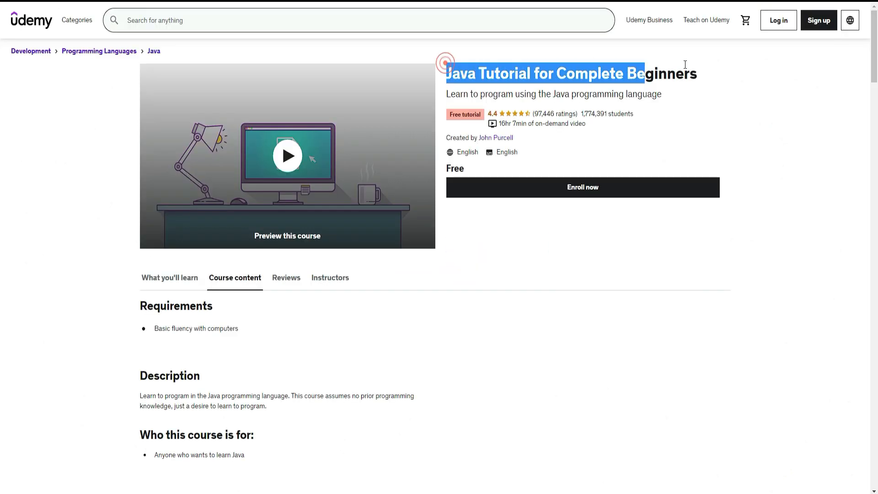
Step: Highlight the Udemy Java Tutorial title for emphasis, then go through the Course content section
left_click_drag(447, 66, 696, 72)
left_click(664, 69)
left_click(646, 112)
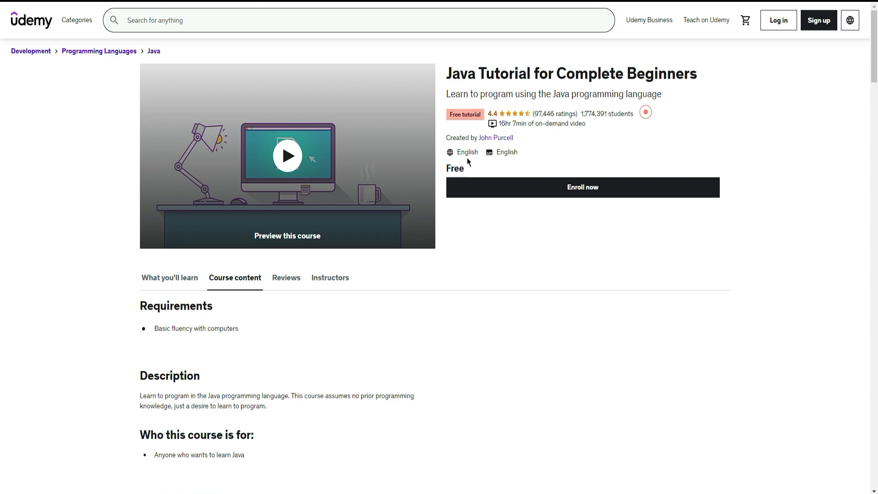
scroll(474, 172, "down", 2)
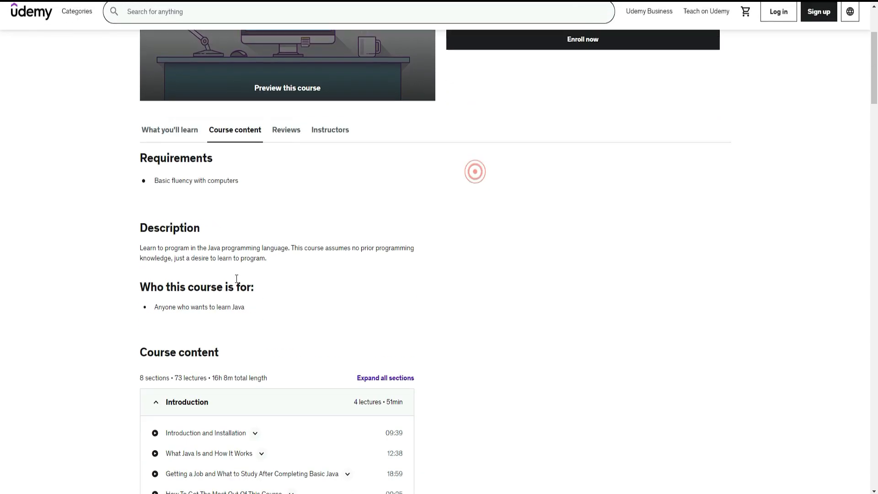
scroll(227, 264, "down", 4)
scroll(218, 282, "down", 1)
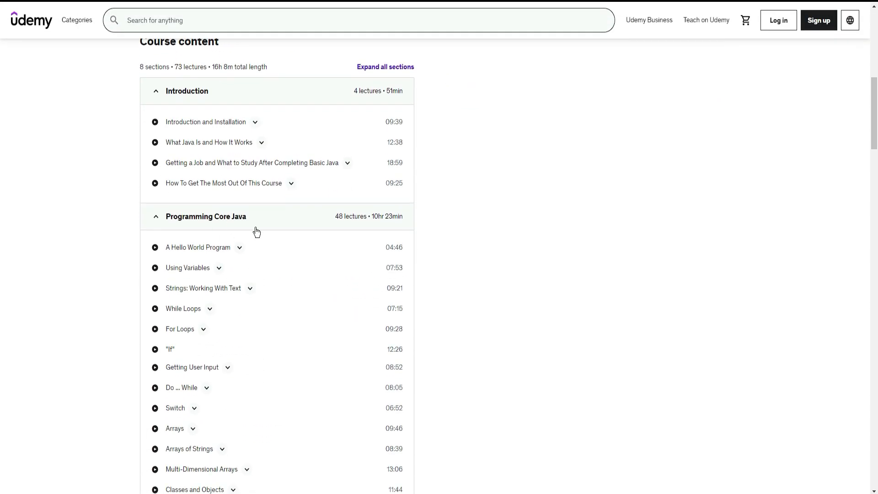
left_click(117, 224)
scroll(196, 261, "down", 3)
scroll(153, 287, "down", 3)
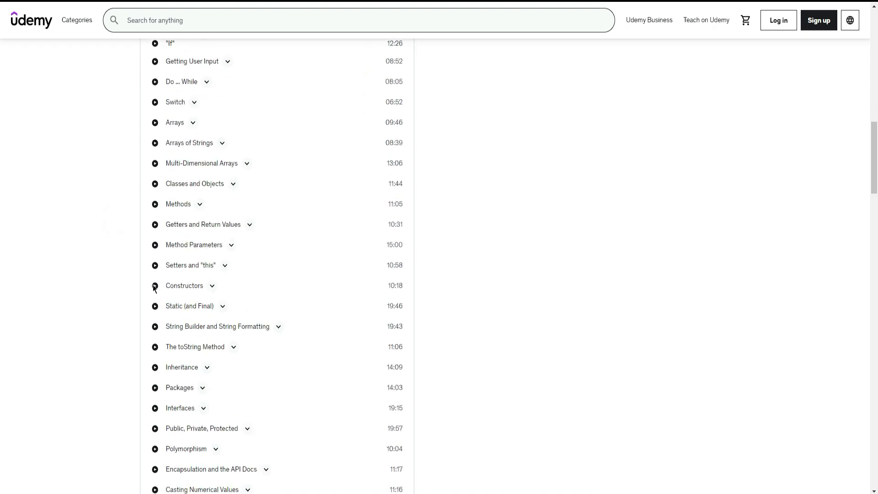
scroll(199, 302, "down", 3)
scroll(199, 303, "down", 4)
scroll(151, 316, "down", 3)
scroll(151, 319, "down", 3)
scroll(151, 327, "down", 5)
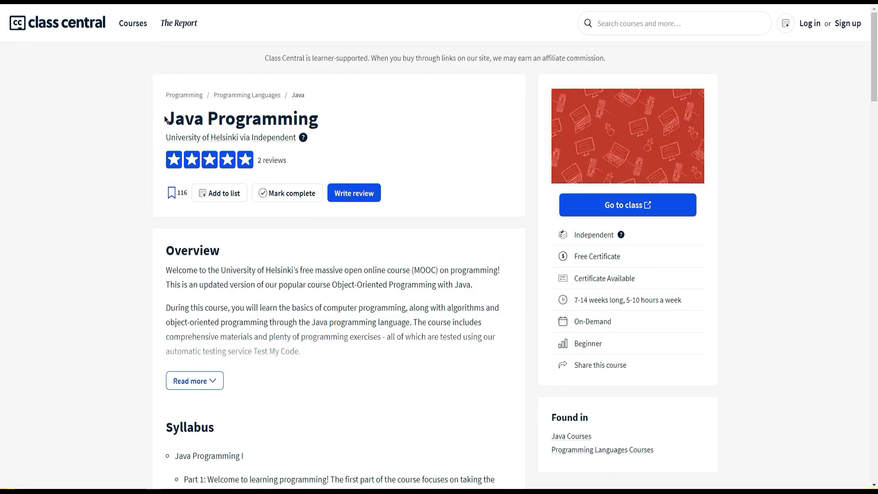
Step: Review the Helsinki Java Programming overview and its syllabus Parts 1 to 14
left_click(333, 117)
scroll(435, 286, "down", 1)
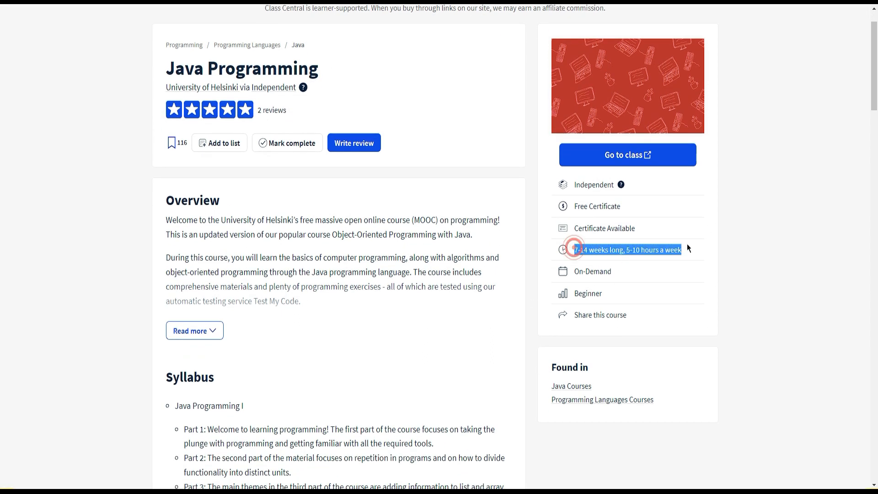
scroll(363, 330, "down", 3)
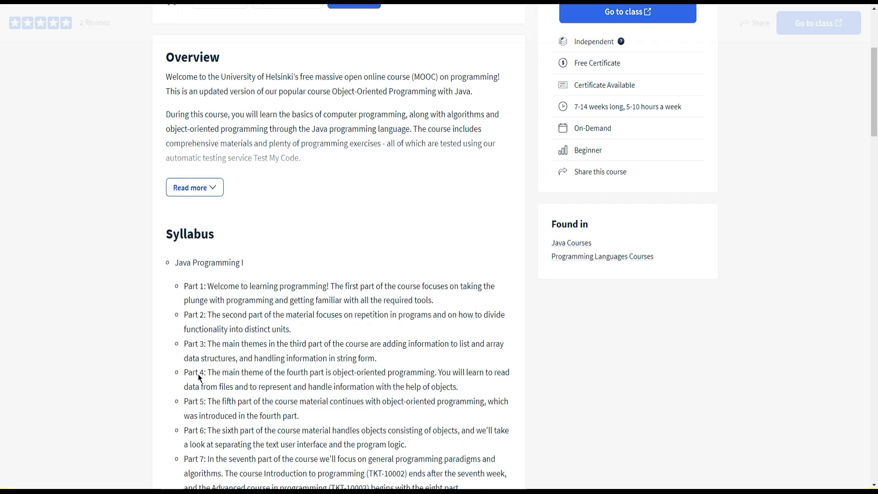
scroll(181, 271, "down", 1)
left_click(174, 207)
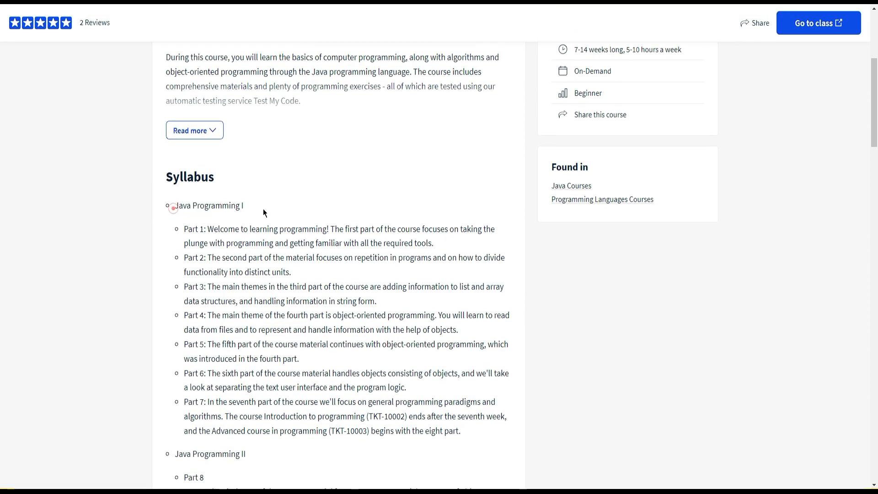
scroll(188, 275, "down", 2)
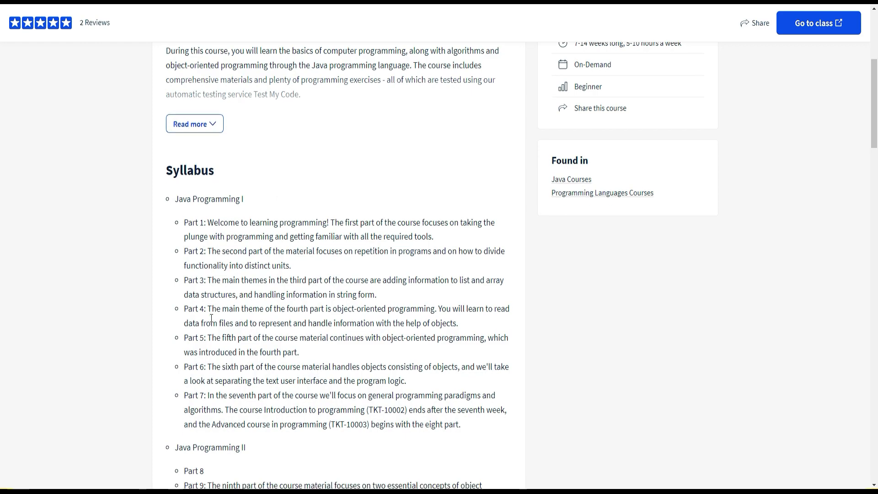
scroll(232, 212, "down", 2)
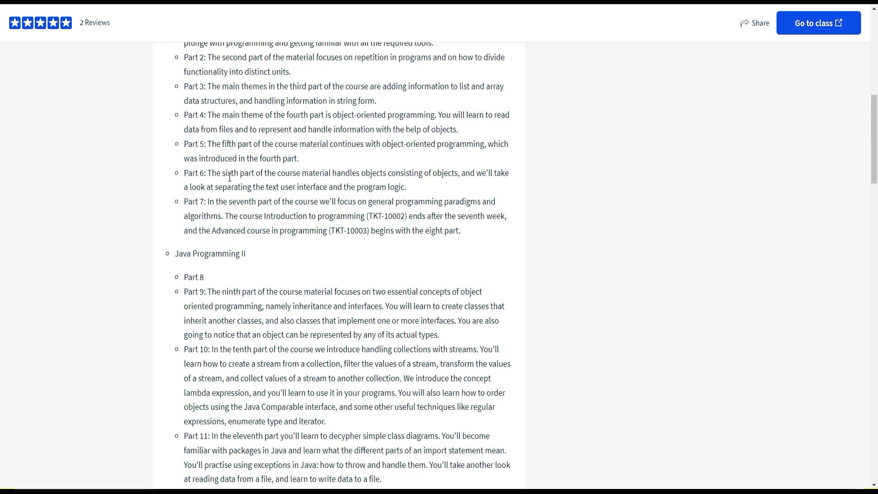
scroll(245, 254, "down", 1)
scroll(253, 255, "down", 2)
scroll(253, 261, "down", 2)
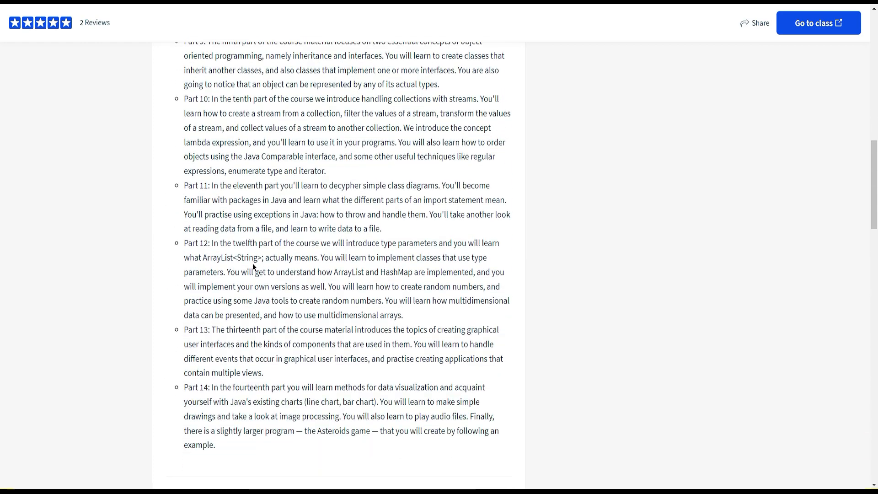
scroll(252, 264, "down", 3)
scroll(245, 322, "up", 5)
scroll(241, 339, "up", 4)
scroll(242, 339, "up", 2)
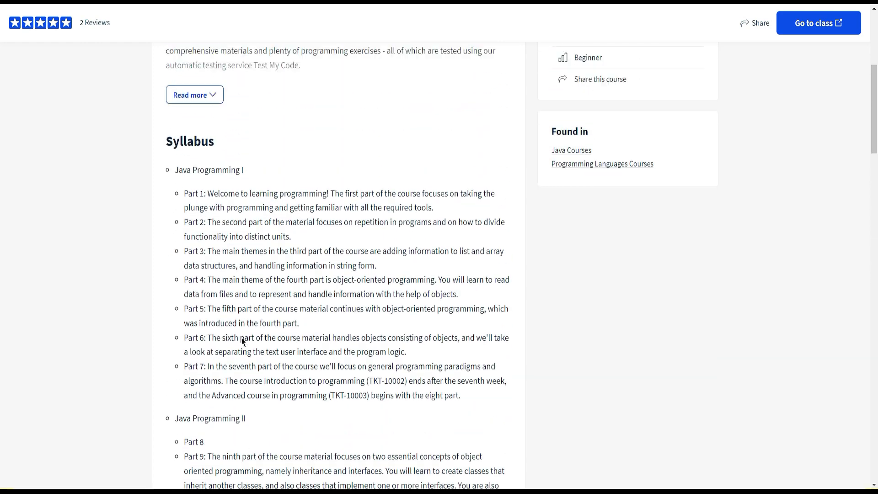
scroll(242, 338, "up", 2)
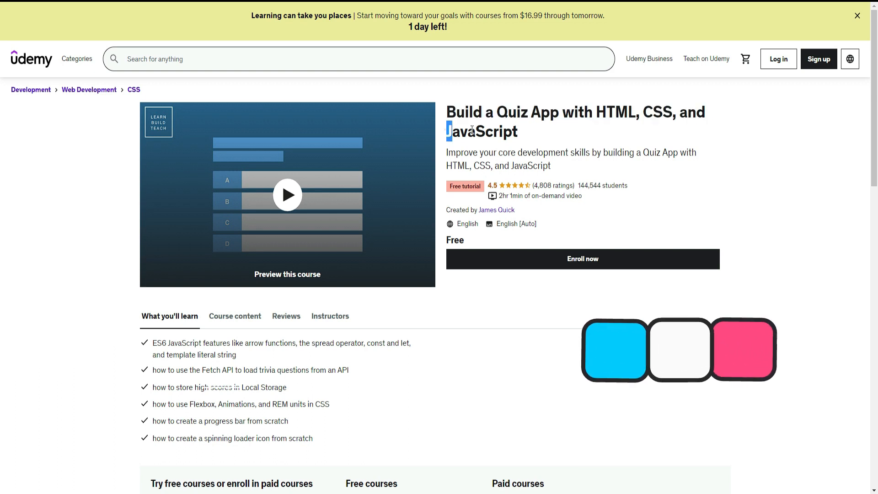
Step: Highlight the Quiz App course tagline and the HTML, CSS and JavaScript technologies it names
left_click_drag(445, 152, 705, 156)
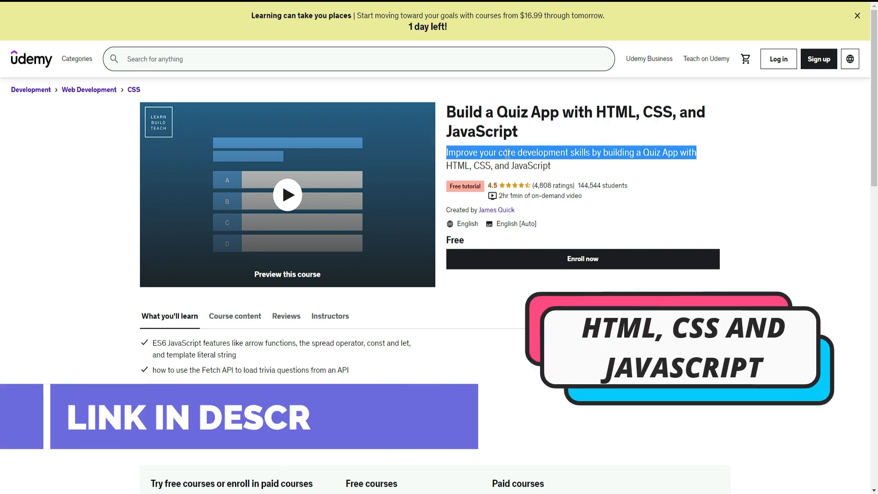
left_click_drag(447, 165, 524, 165)
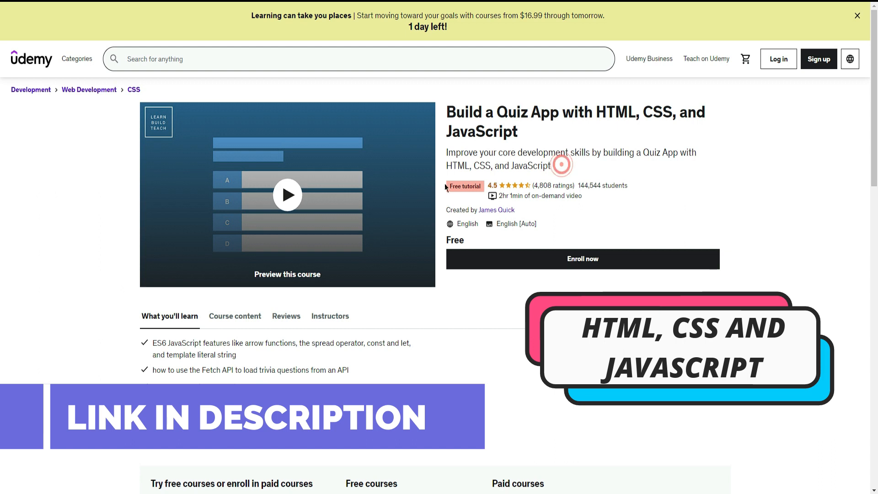